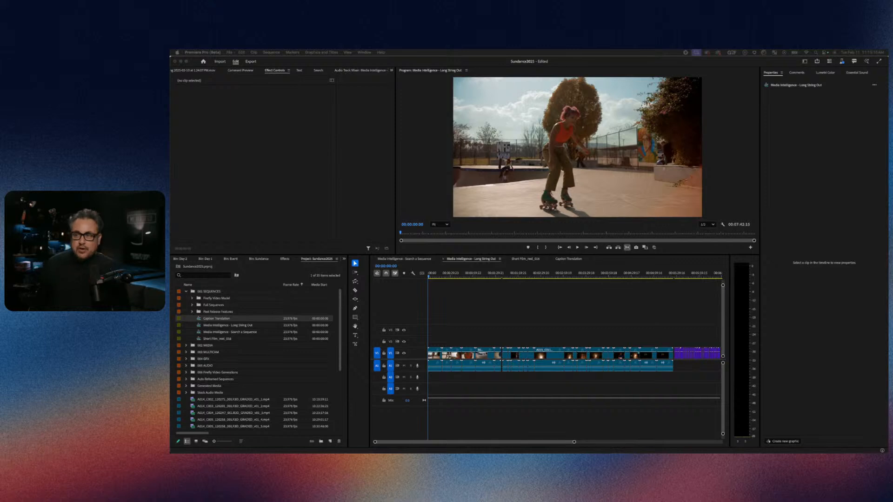
Decline the incoming huddle invitation.
left_click(398, 64)
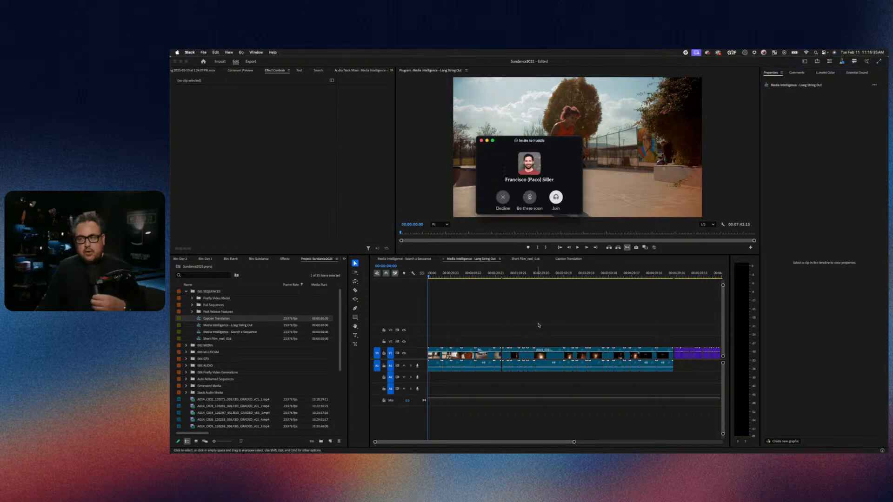
left_click(503, 199)
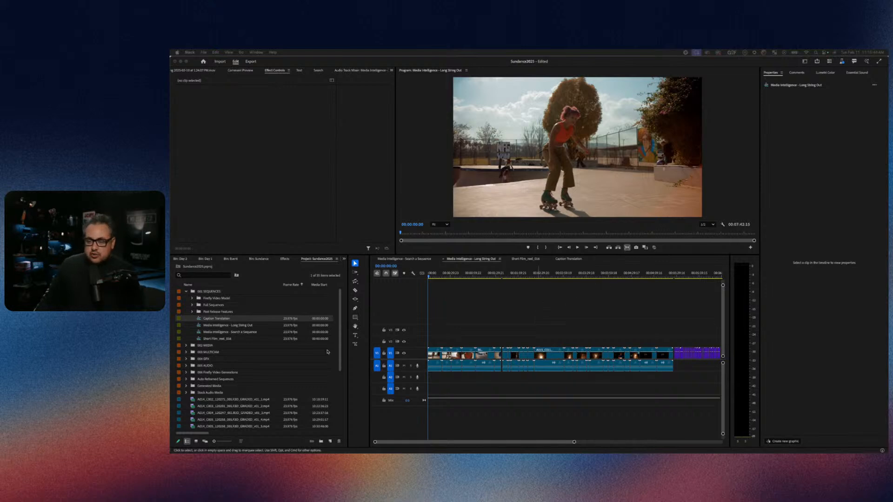
Check the progress list for the Media Intelligence Analysis and other background tasks, and close it.
left_click(829, 62)
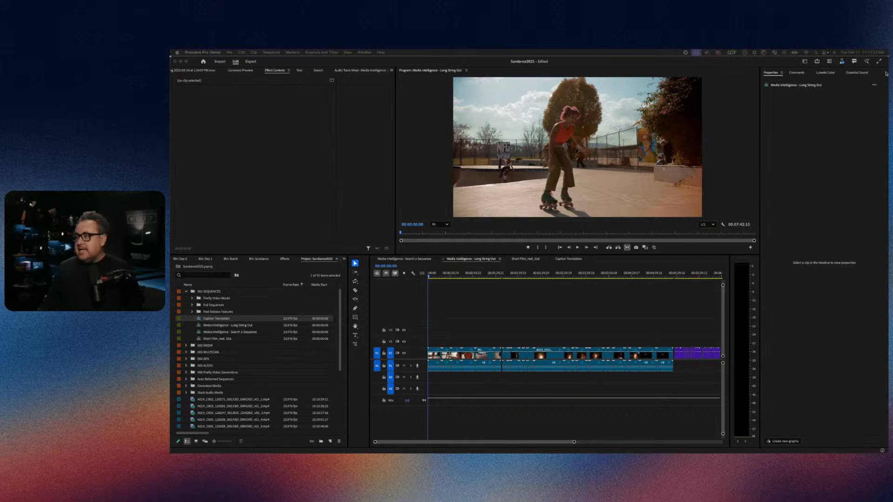
left_click(830, 62)
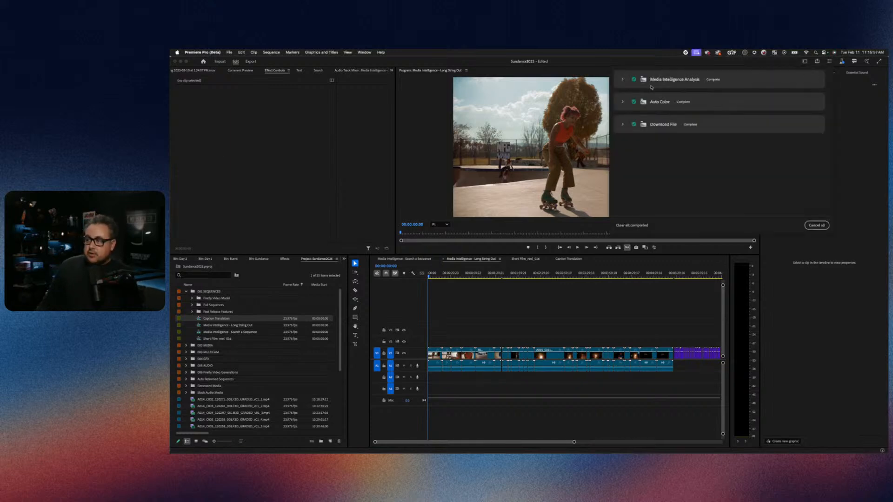
left_click(829, 61)
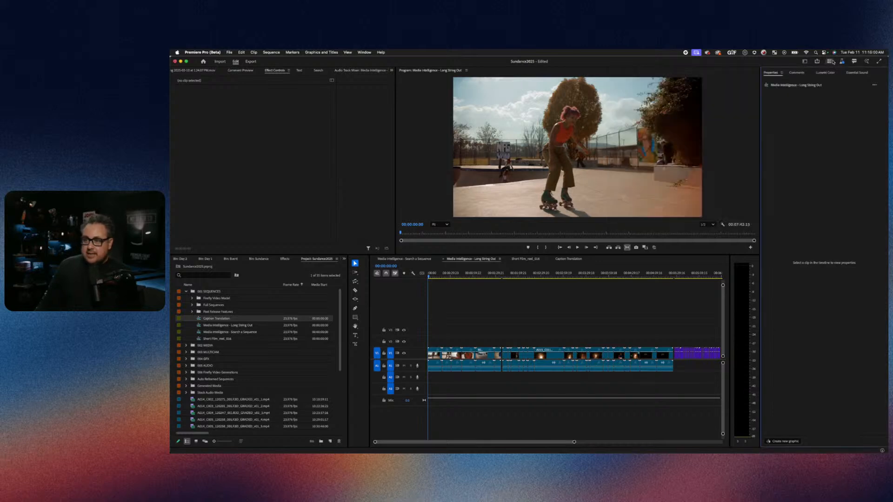
Search everything in the project for "fire" and look through the visual and text matches.
left_click(323, 72)
left_click(304, 80)
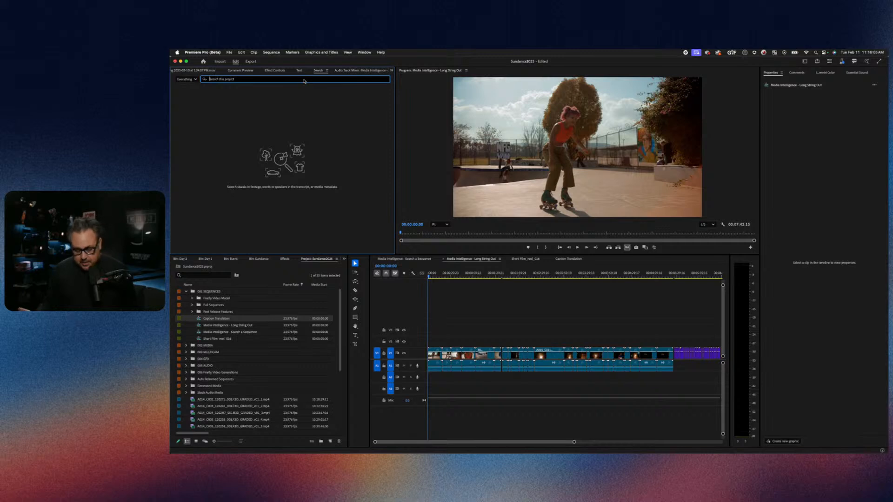
type("fi")
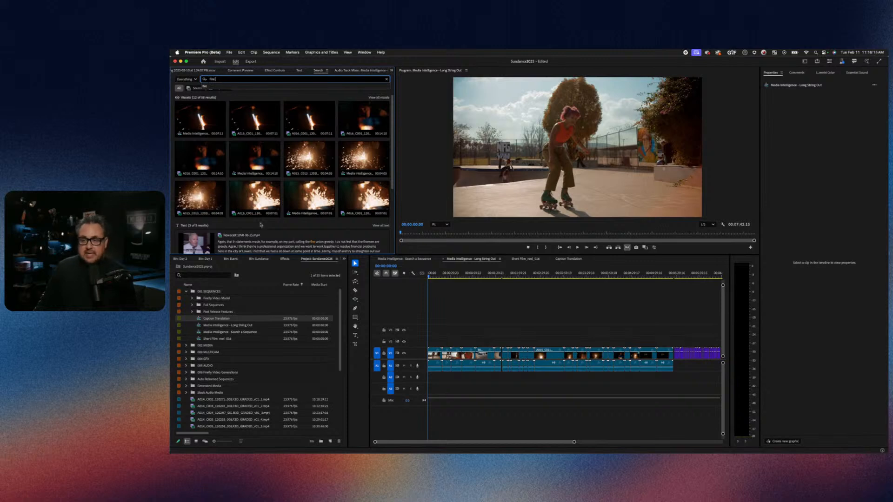
scroll(262, 227, "down", 3)
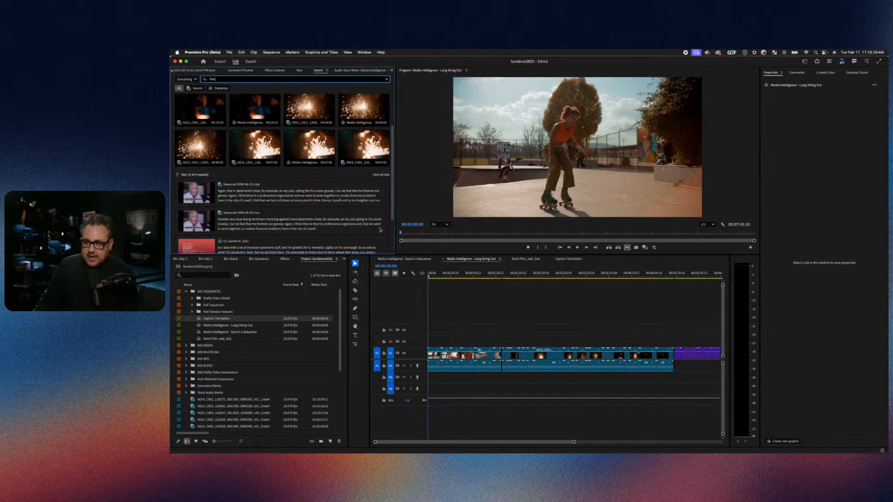
Open the second newscast text match in its transcript, and return to review the visual, text and metadata search results.
left_click(323, 225)
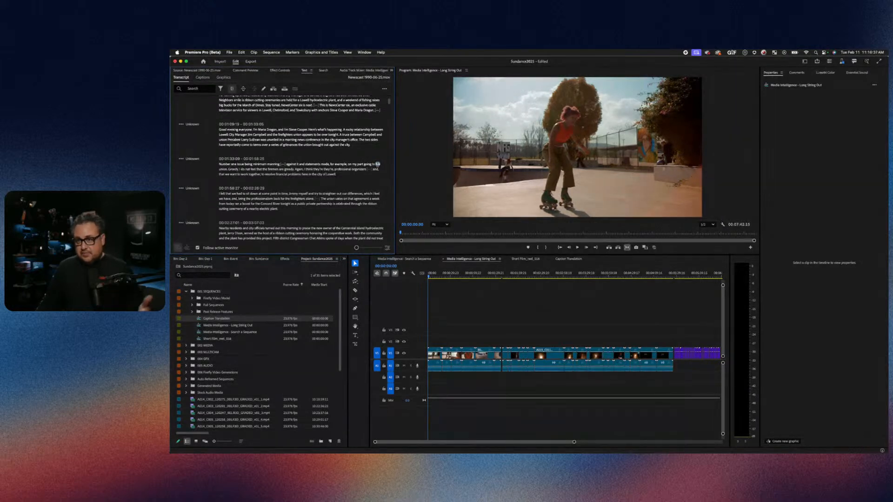
left_click(323, 70)
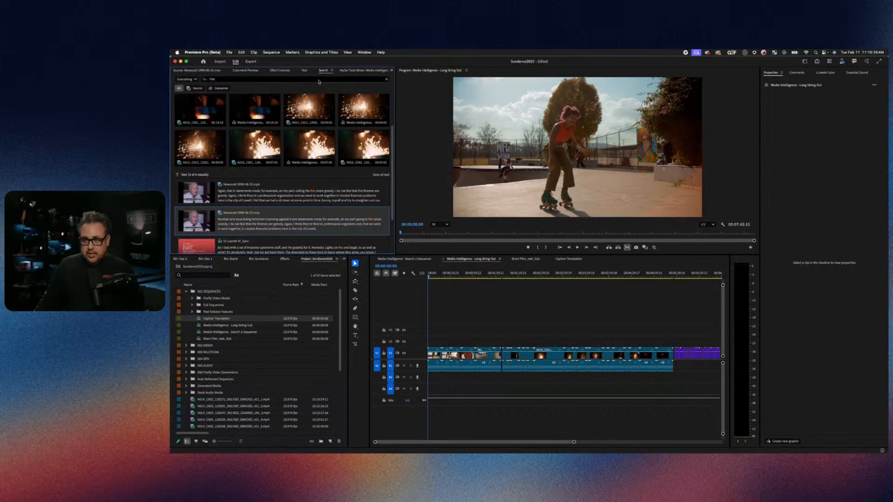
scroll(279, 162, "up", 3)
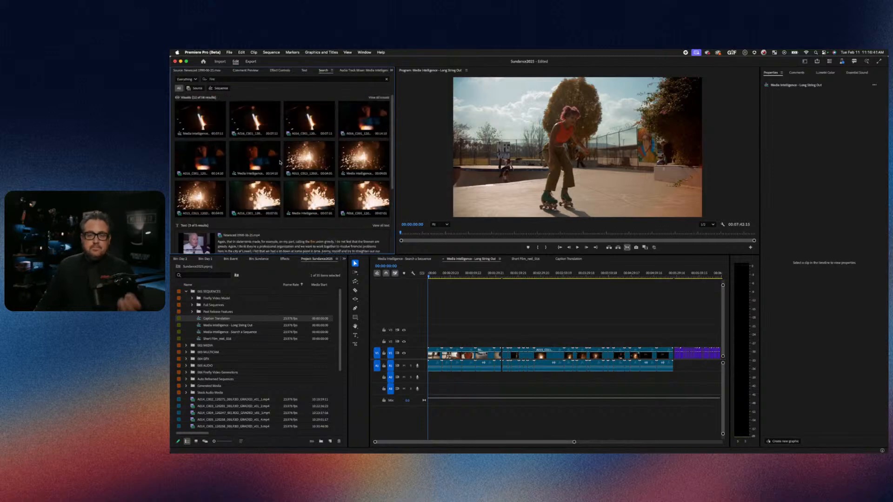
scroll(309, 217, "down", 2)
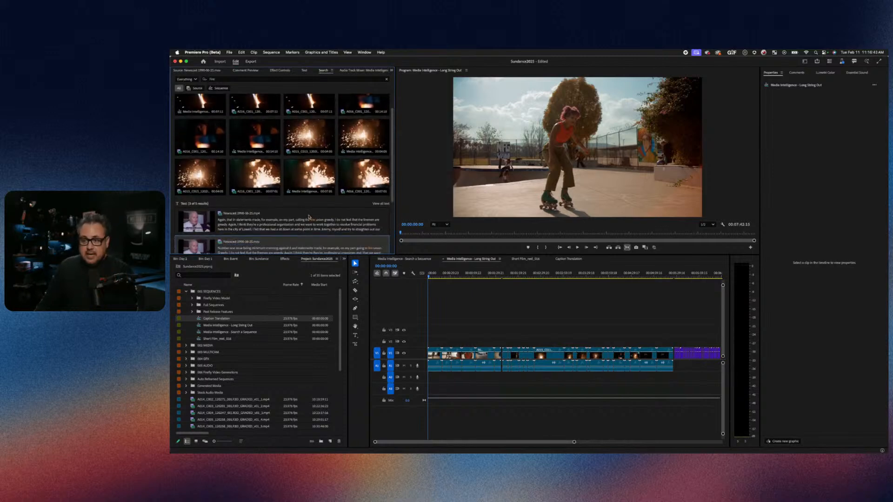
scroll(309, 215, "up", 1)
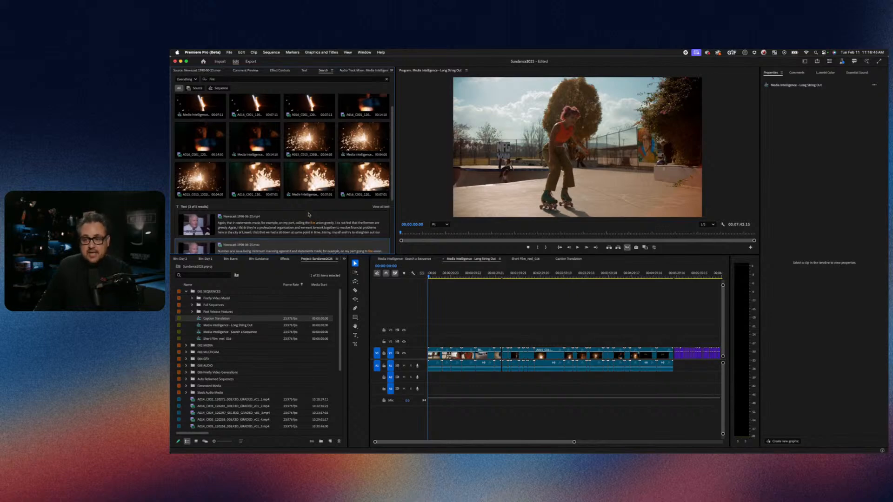
scroll(308, 215, "down", 5)
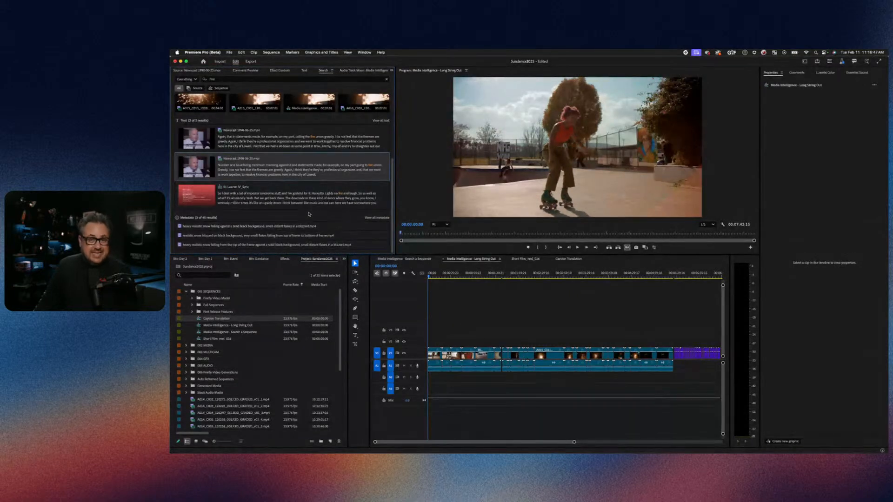
scroll(309, 215, "up", 6)
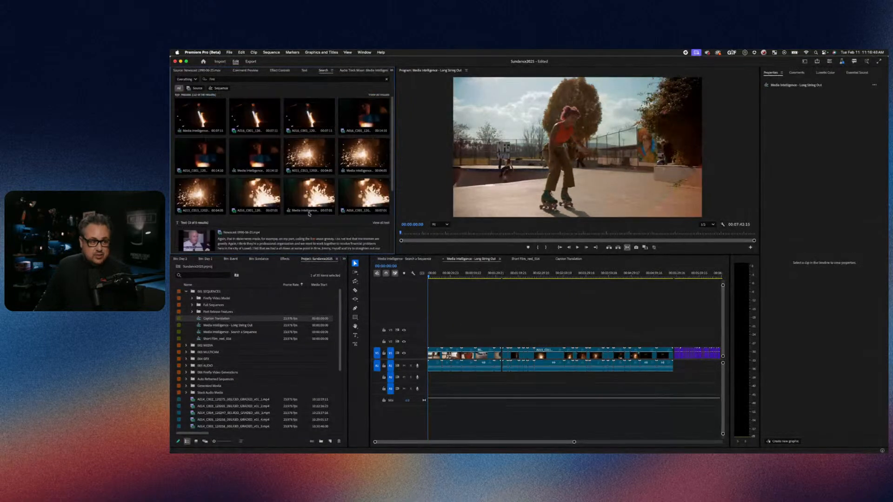
Clear the "fire" query from the project search and dismiss the recent-search suggestions.
left_click(233, 80)
key("BackSpace")
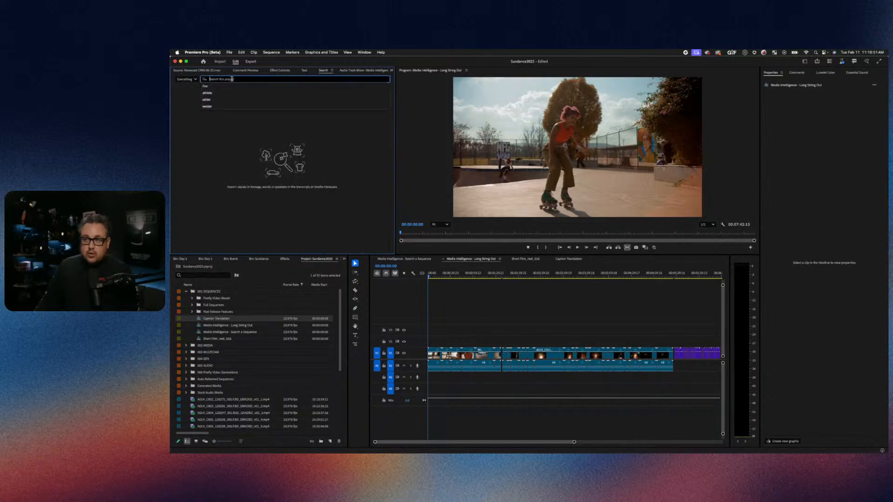
left_click(287, 135)
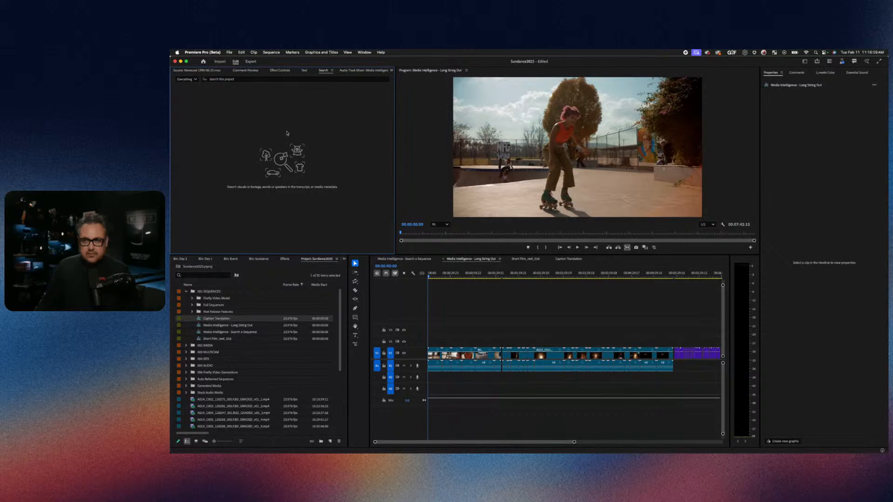
Open the Caption Translation sequence and preview its captions, leaving the playhead at about 00:01:08:10.
left_click(567, 259)
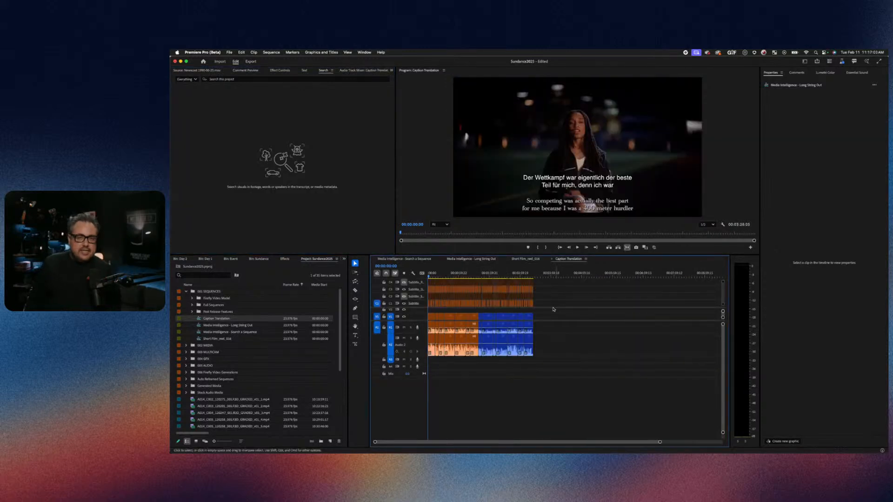
left_click(497, 278)
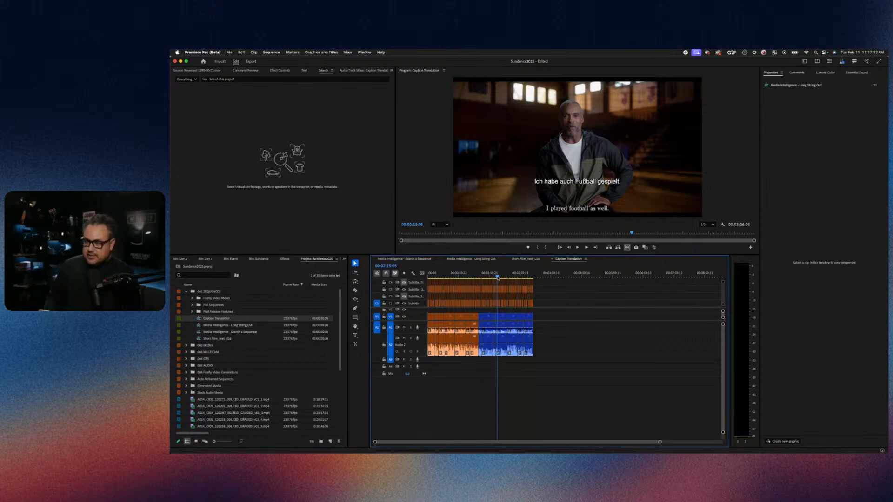
left_click_drag(494, 273, 463, 276)
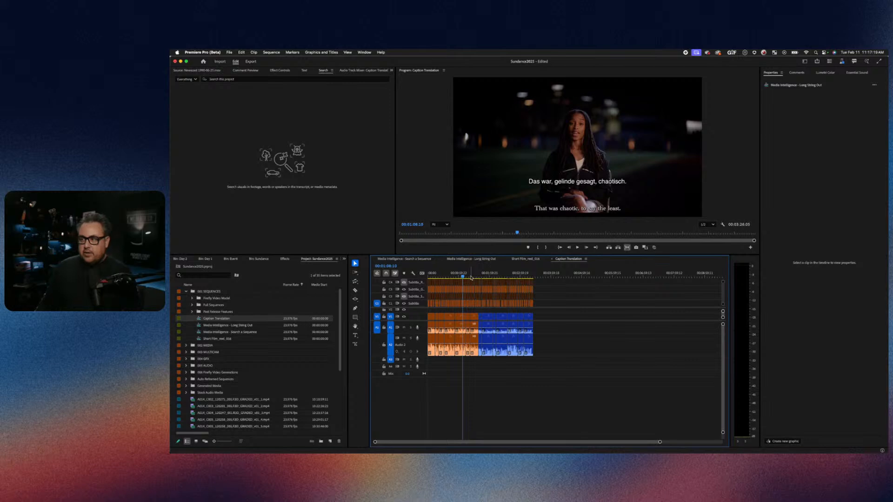
Show the Caption Translation sequence's transcript and look at the available transcript actions, including caption creation.
left_click(303, 70)
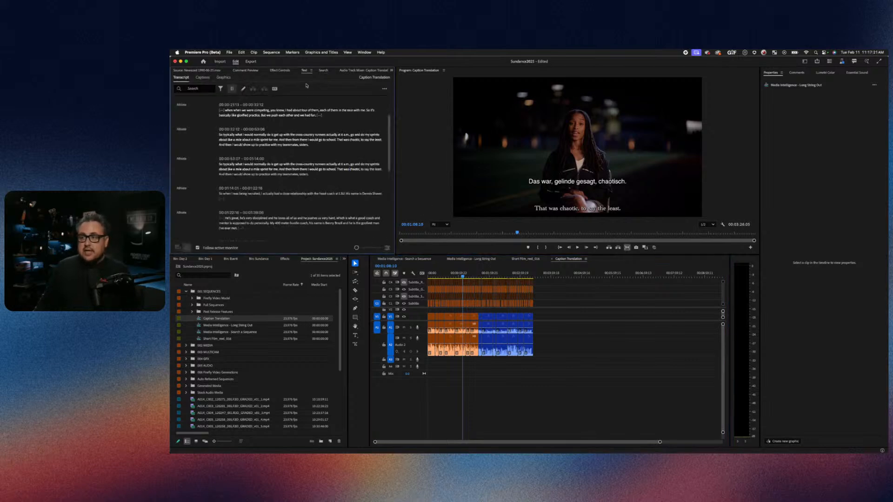
left_click(384, 89)
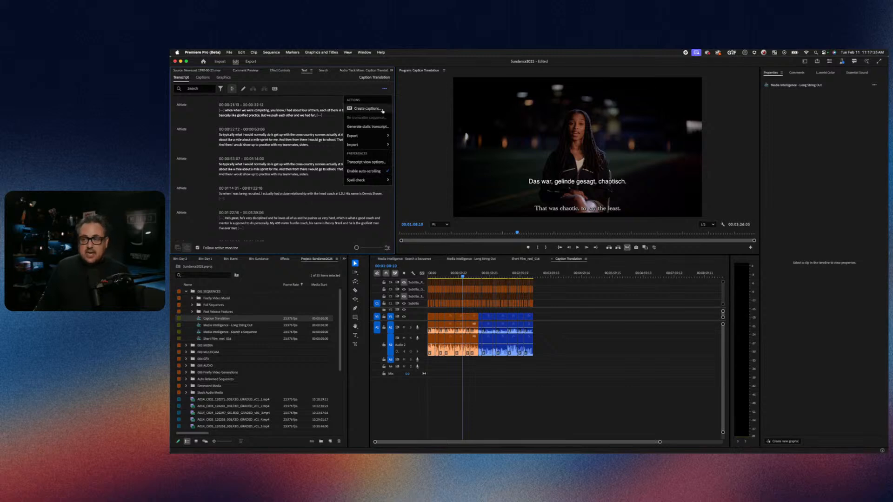
left_click(386, 90)
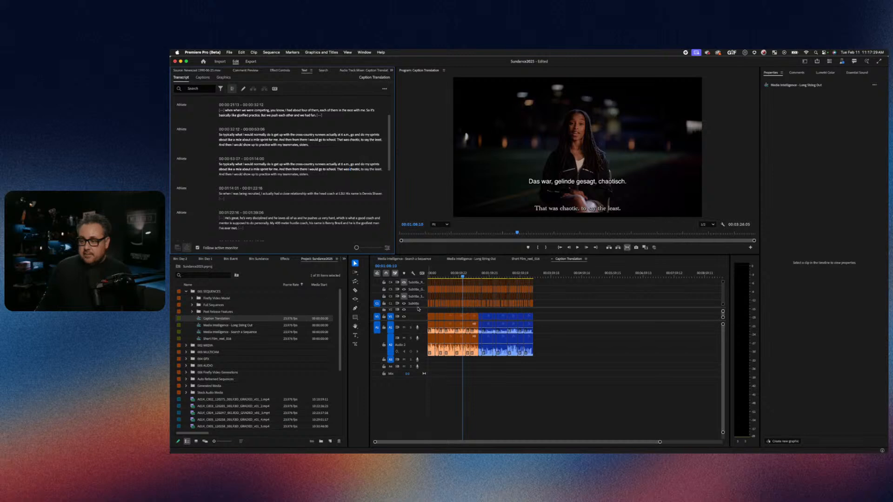
Enlarge the space between the caption and video tracks, and set the caption source patch to track C2.
left_click(420, 310)
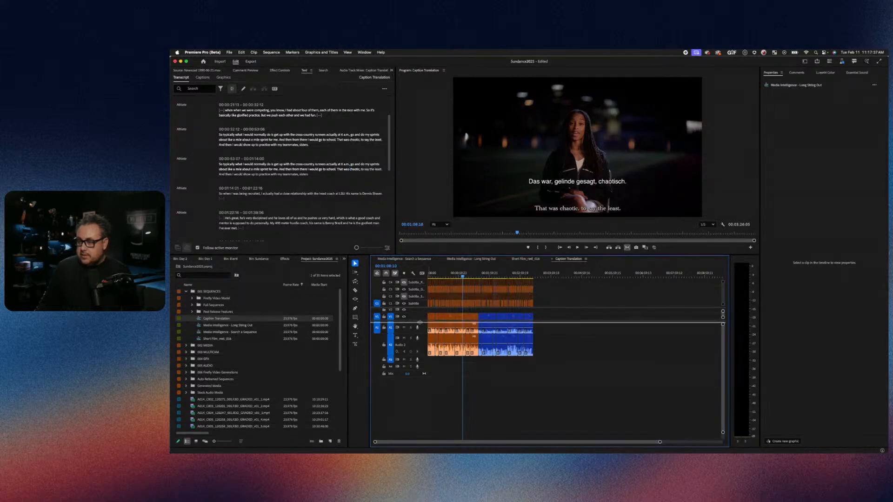
left_click_drag(422, 321, 422, 368)
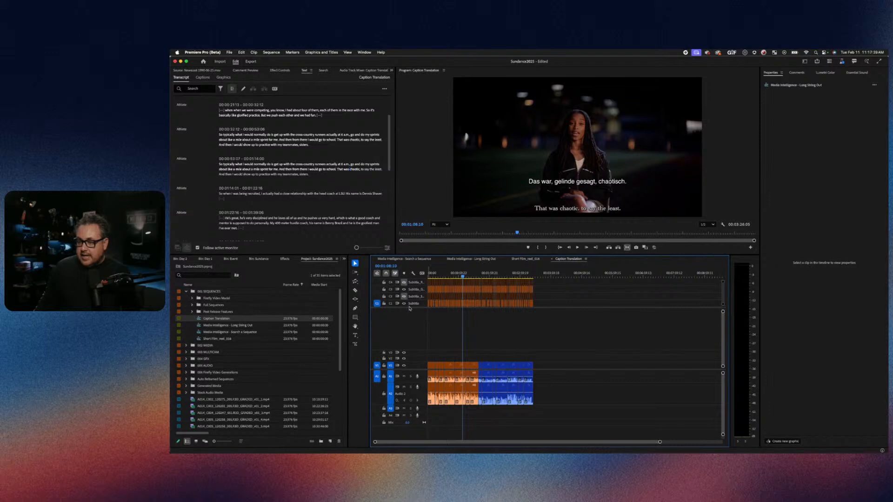
left_click(375, 296)
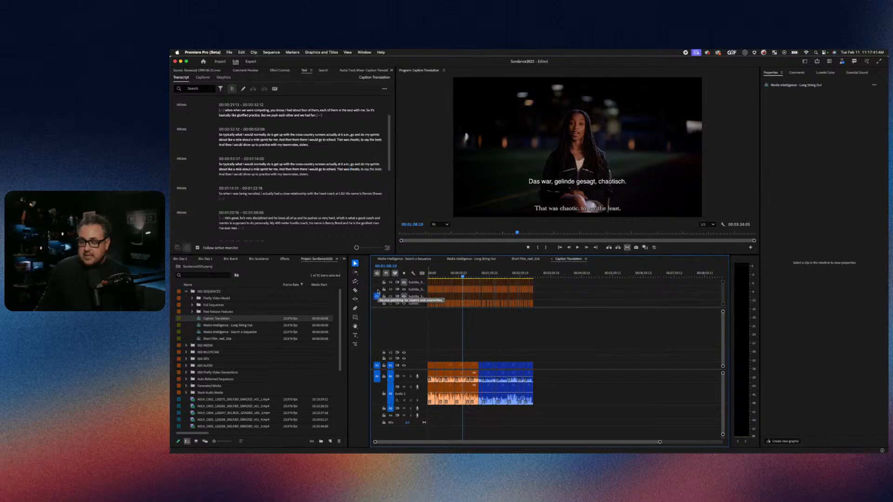
Make the Russian caption track and caption track C2 visible, and hide the German caption track.
left_click(403, 282)
left_click(404, 289)
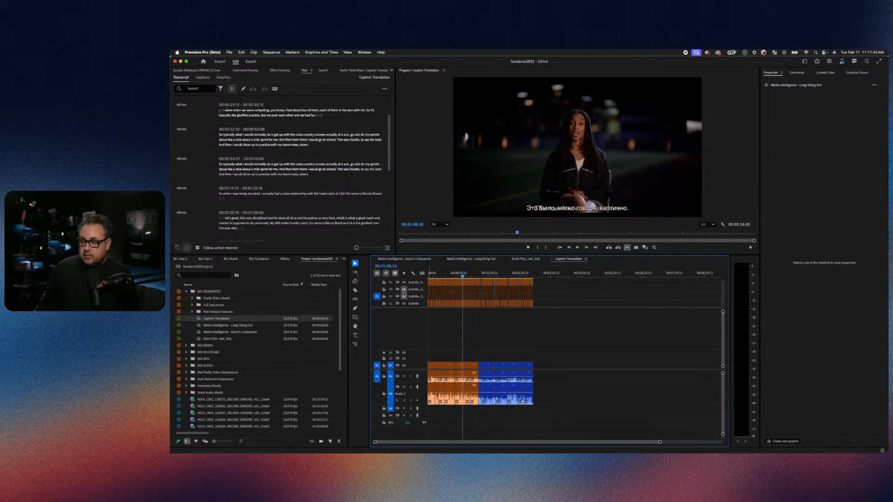
left_click(404, 289)
left_click(403, 296)
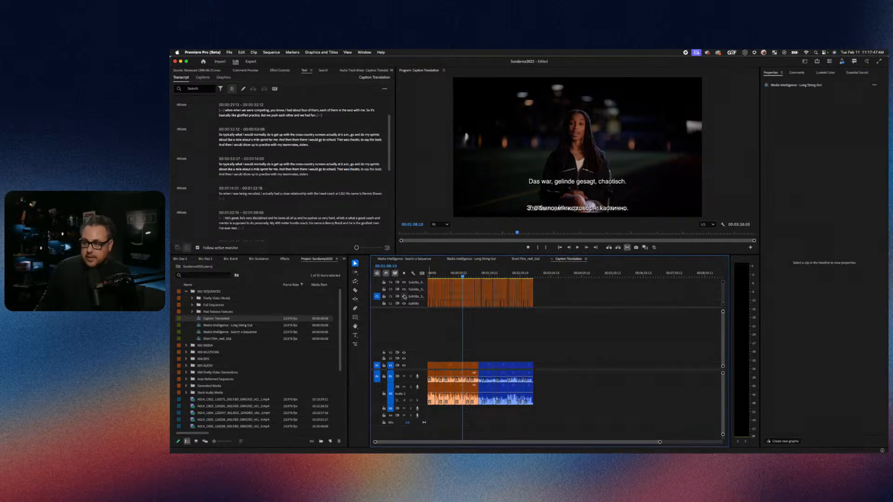
left_click(403, 290)
Move the playhead back to about 00:00:09:07 near the start of the Caption Translation sequence.
left_click(437, 275)
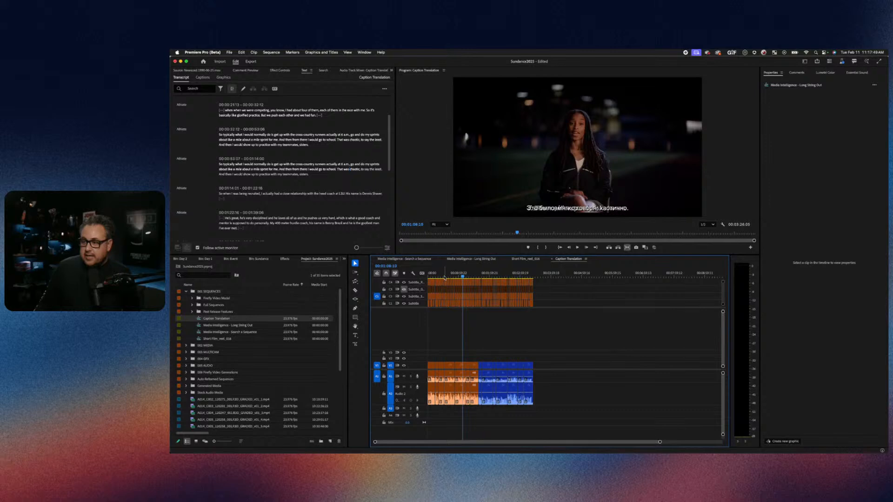
key("space")
left_click_drag(437, 277, 432, 277)
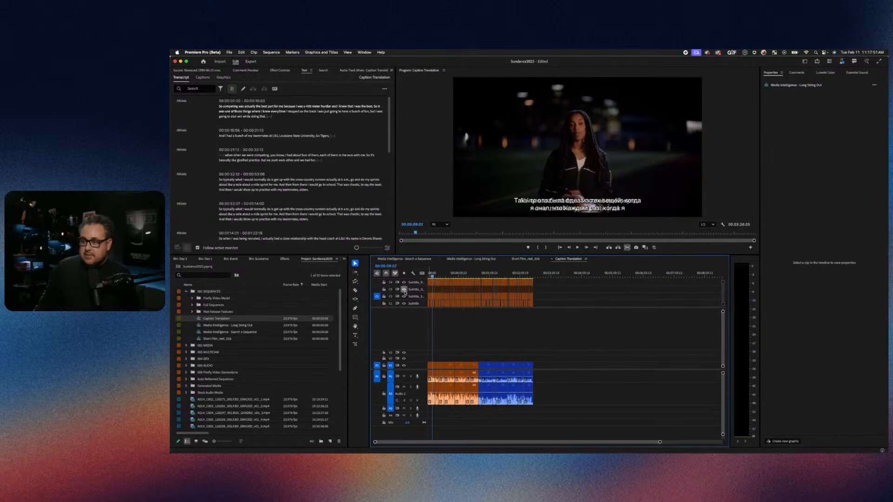
Hide caption tracks C1, C2 and the German track so only the Russian captions display.
left_click(403, 289)
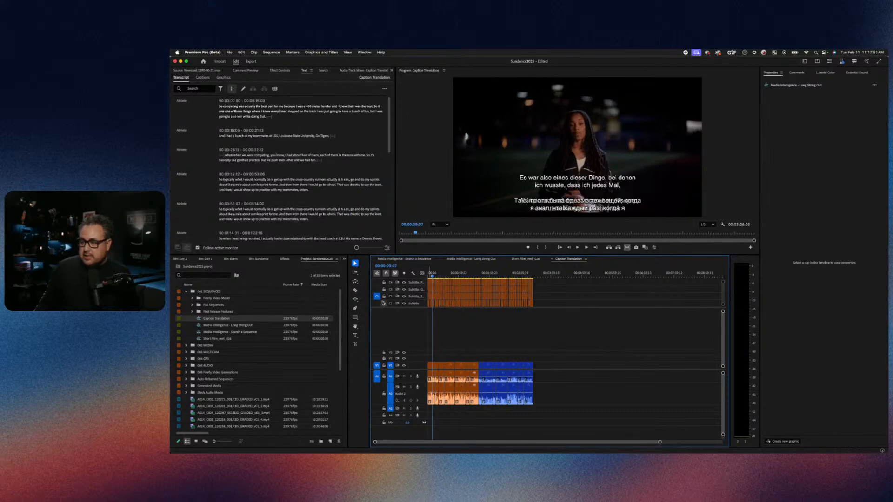
left_click(404, 304)
left_click(404, 296)
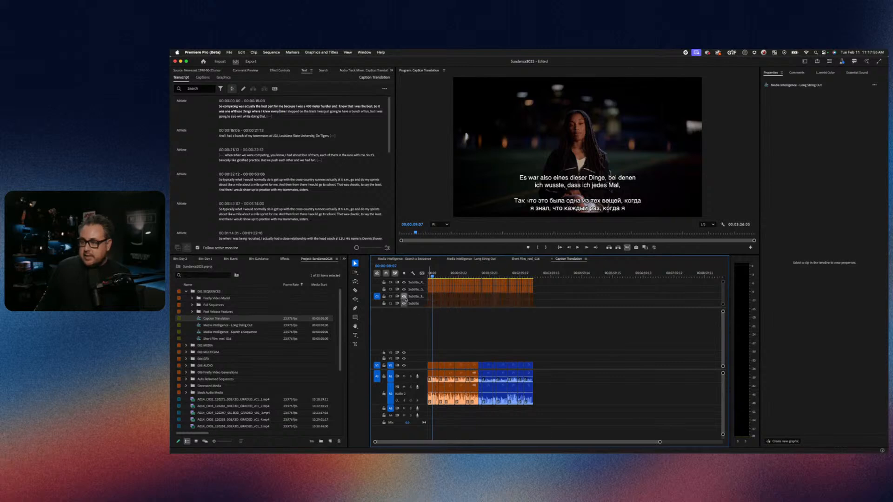
left_click(404, 289)
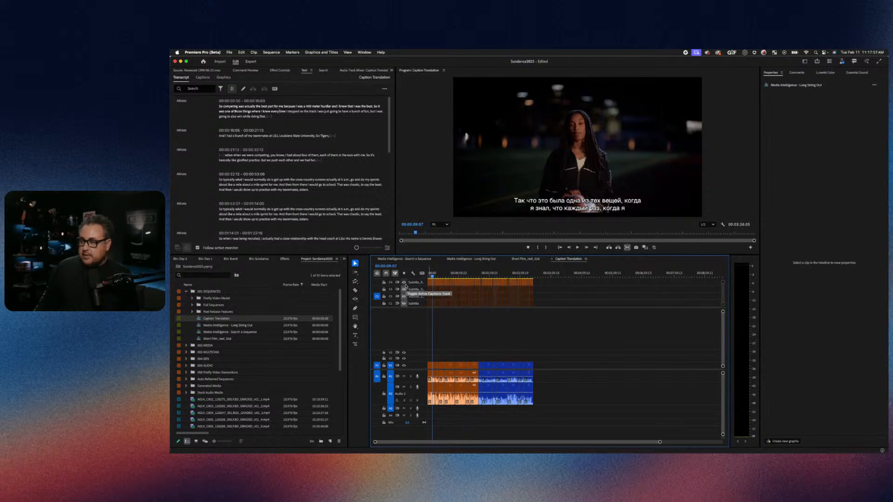
Switch the displayed captions from the Russian track to the German track and back to Russian.
left_click(404, 282)
left_click(404, 289)
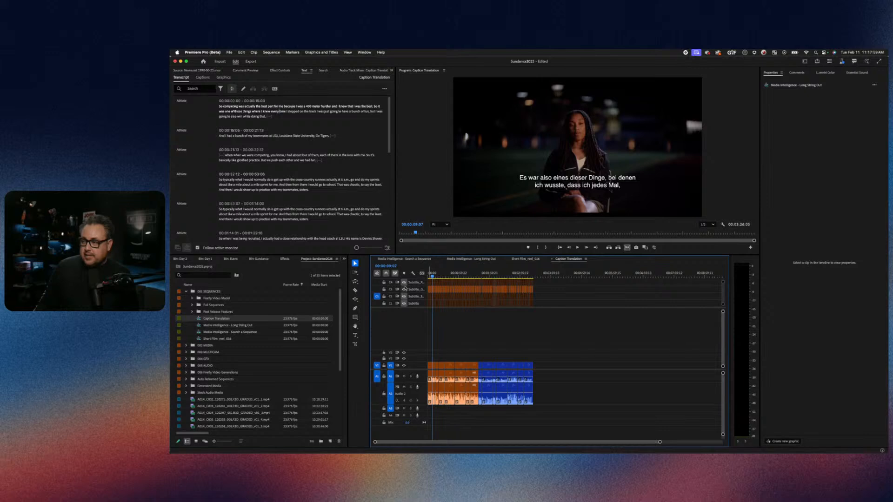
left_click(404, 283)
left_click(403, 289)
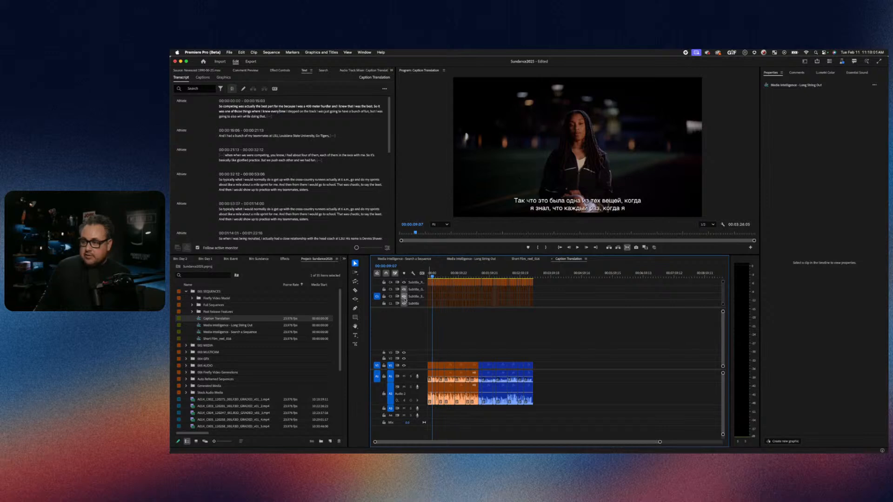
Switch the displayed captions from the Russian track to the Spanish track.
left_click(404, 297)
left_click(403, 282)
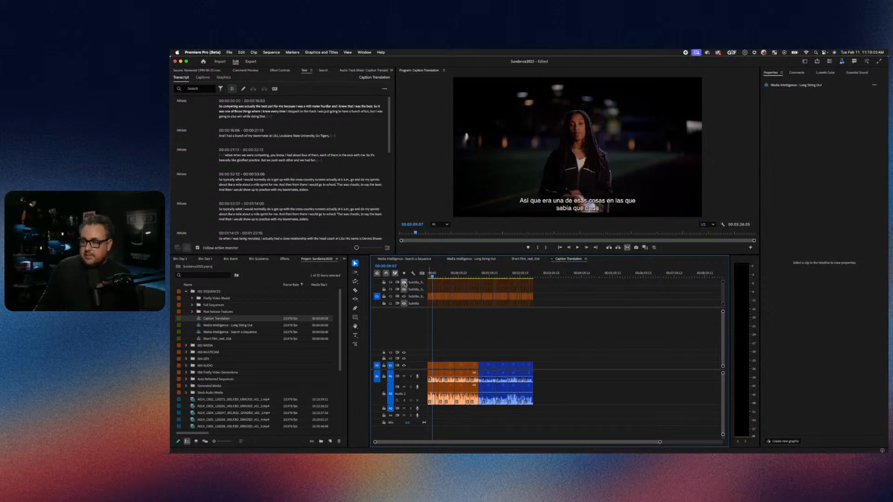
Select the captions in the second half of the hidden Russian track and set their alignment zone to top center.
left_click(454, 284)
left_click_drag(533, 283, 487, 284)
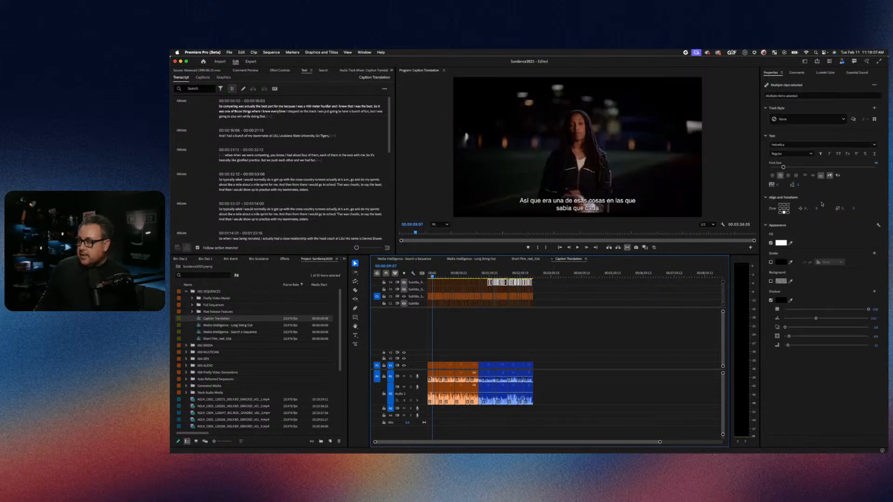
left_click(784, 208)
left_click(784, 205)
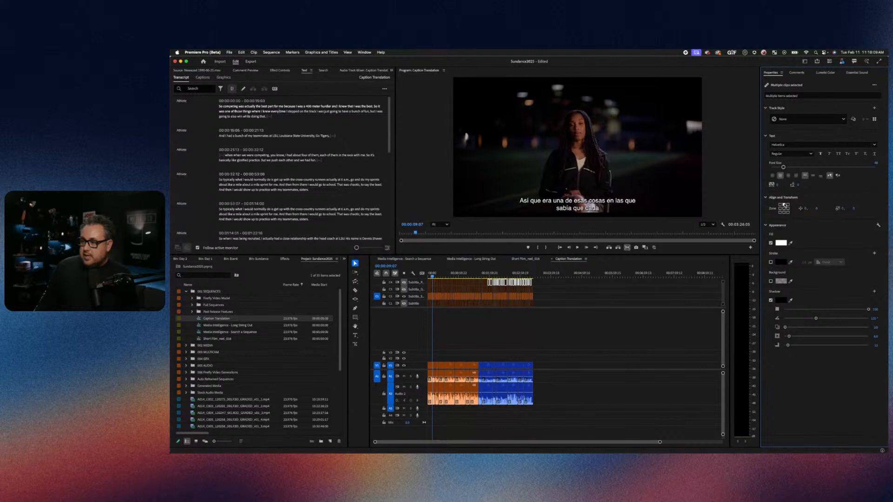
Show the Russian track alongside the Spanish captions at about 00:02:26:17 and set the selected Russian captions' zone to middle center.
left_click(502, 275)
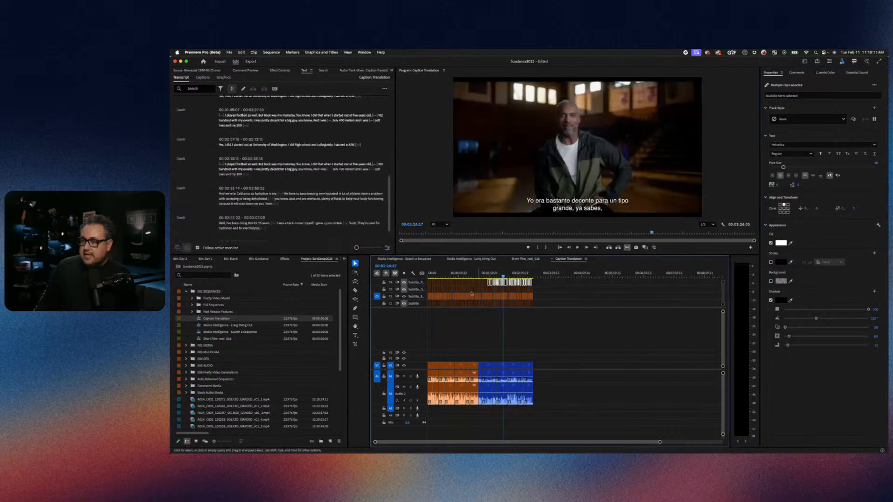
left_click(397, 283)
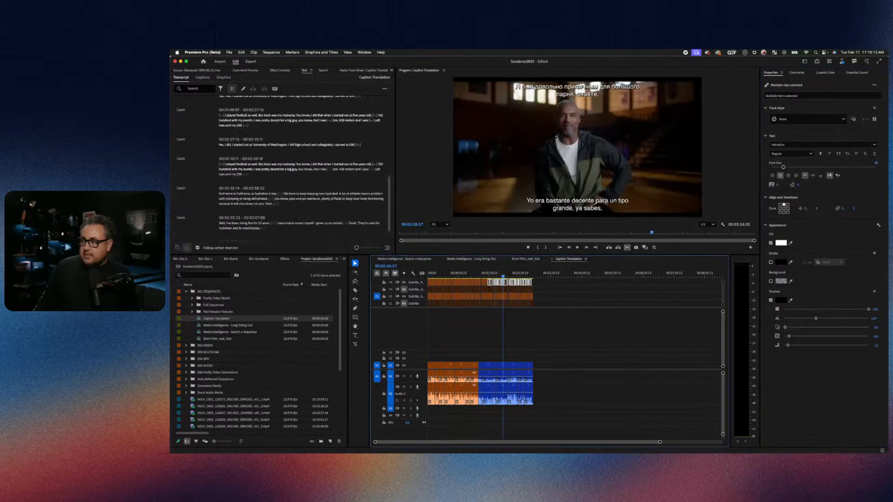
left_click(784, 209)
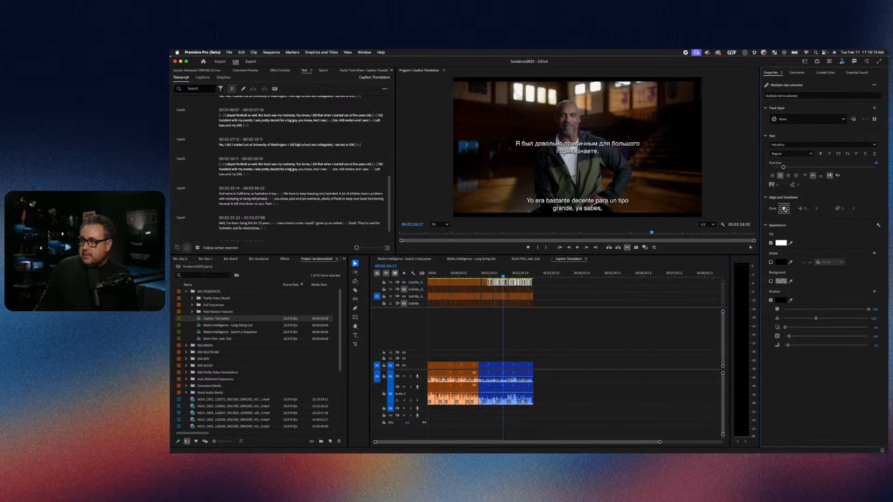